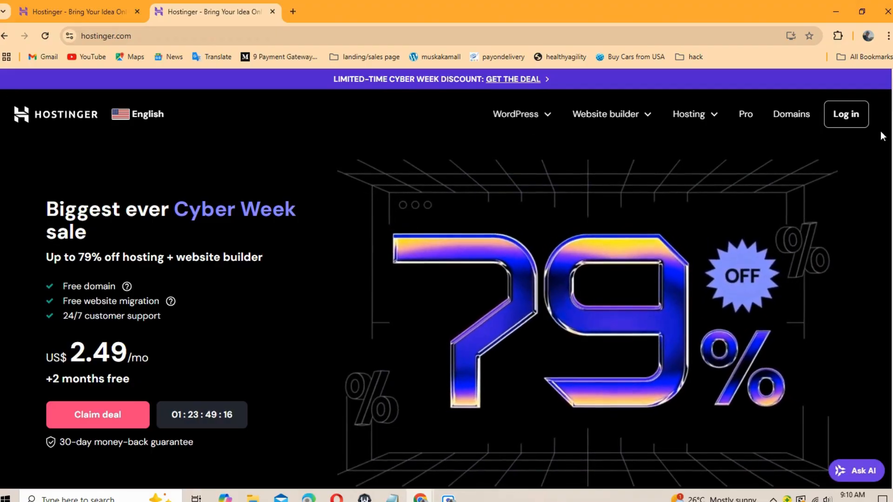
Step: Browse the hosting types and add the Premium plan to the cart (48 months, US$ 2.49/month)
scroll(446, 279, down, 4)
scroll(446, 279, up, 5)
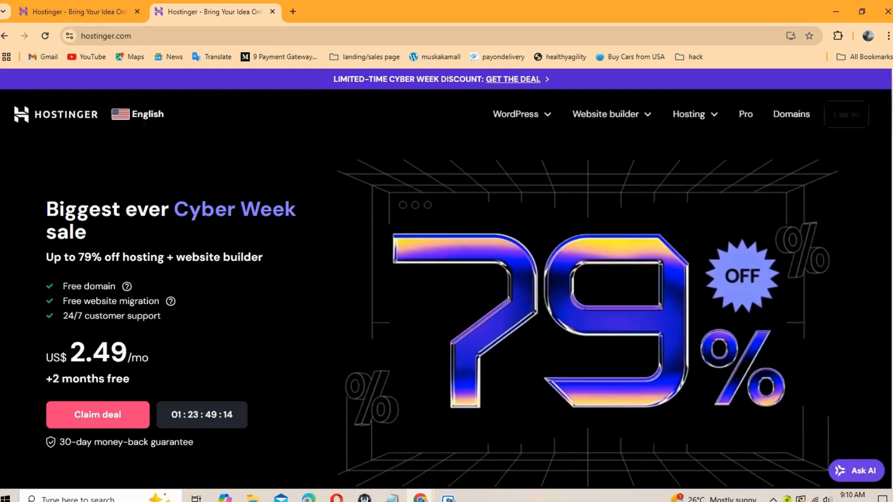
click(688, 120)
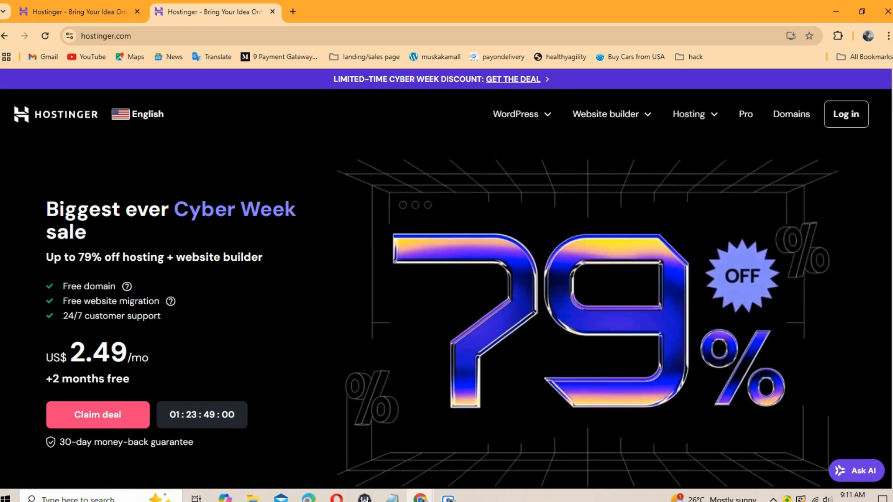
scroll(447, 279, down, 12)
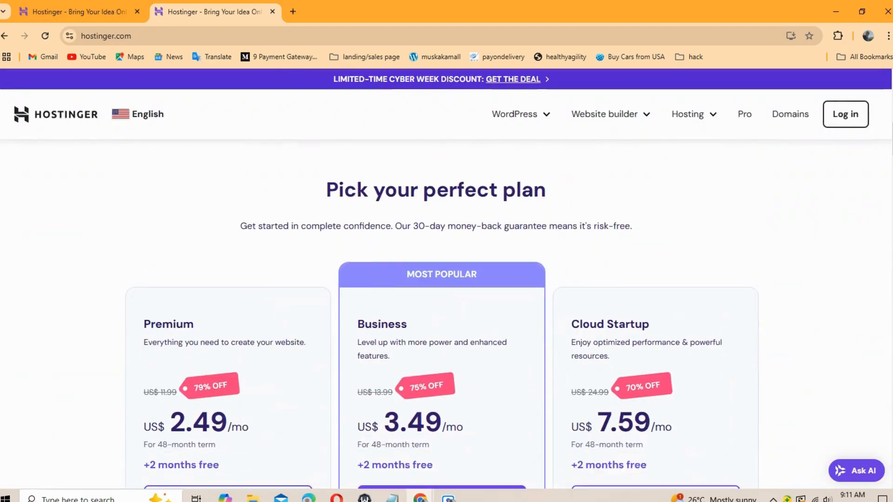
scroll(446, 279, down, 3)
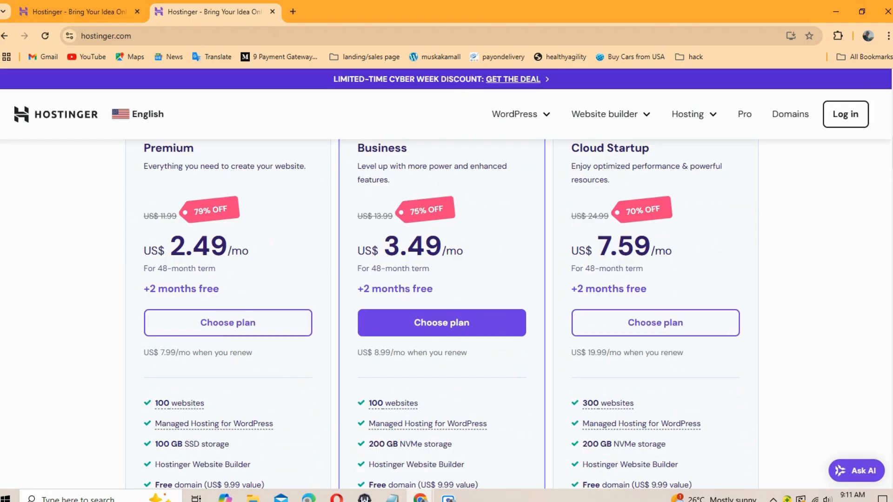
scroll(446, 307, down, 4)
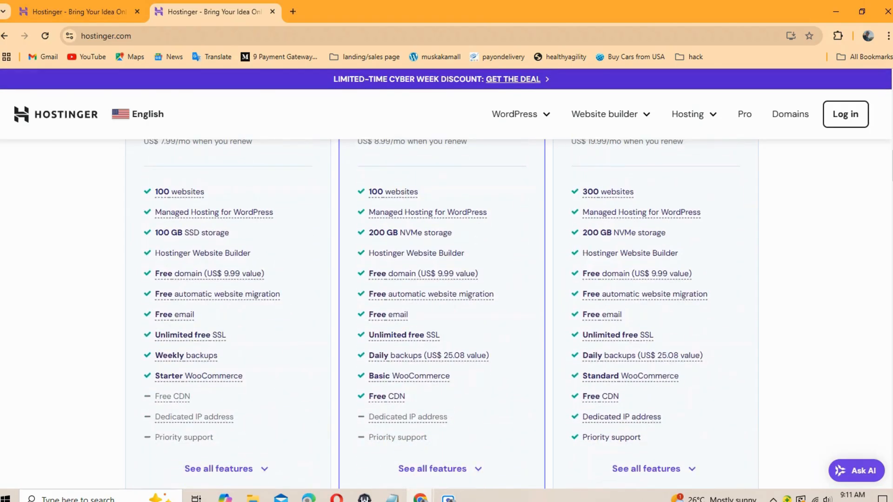
scroll(446, 307, up, 3)
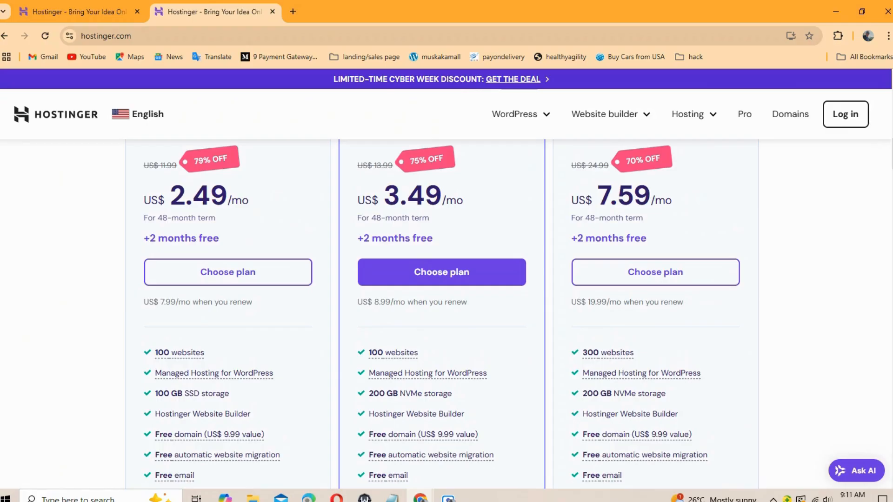
scroll(446, 307, up, 1)
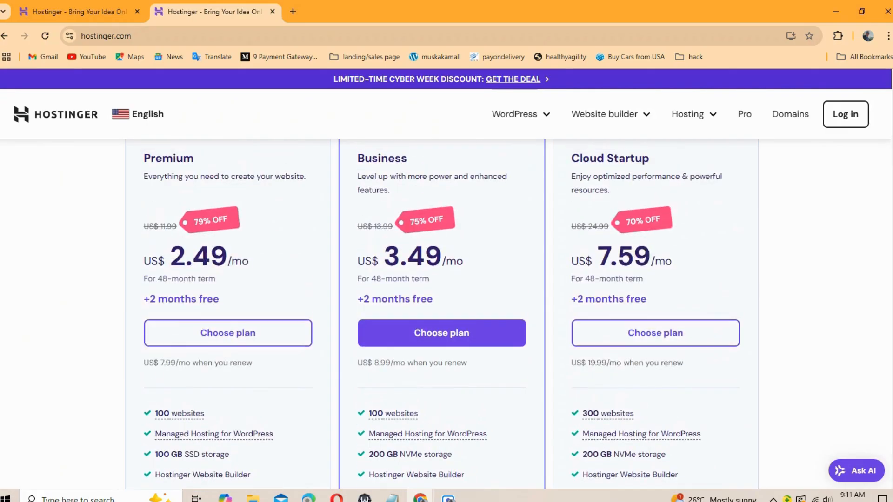
click(221, 336)
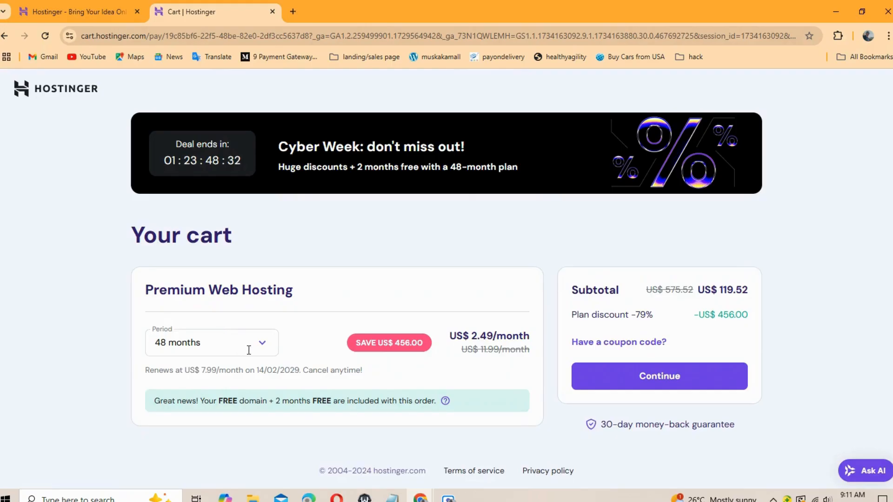
Step: Change the Premium Web Hosting period to 12 months (US$ 35.88) and continue from the cart
click(265, 354)
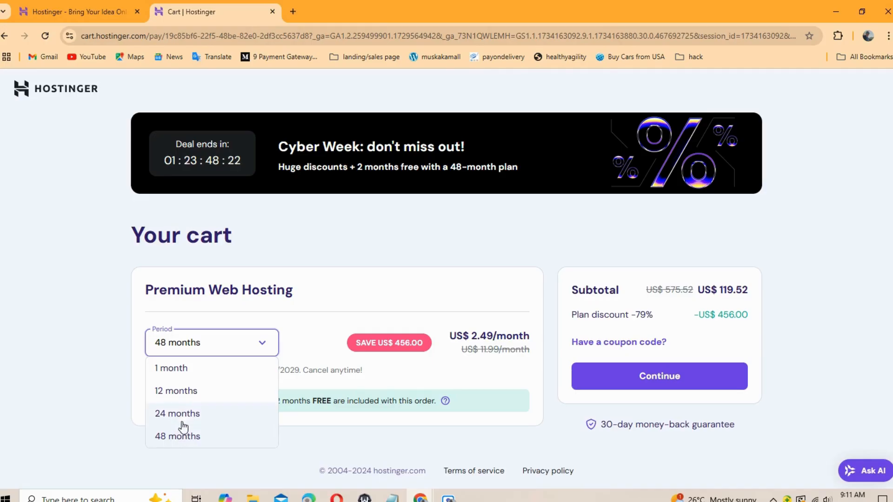
click(186, 395)
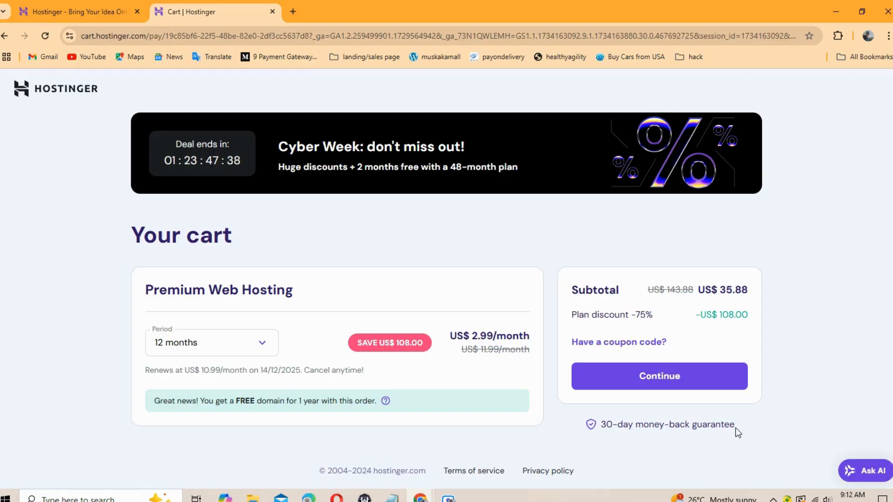
click(649, 382)
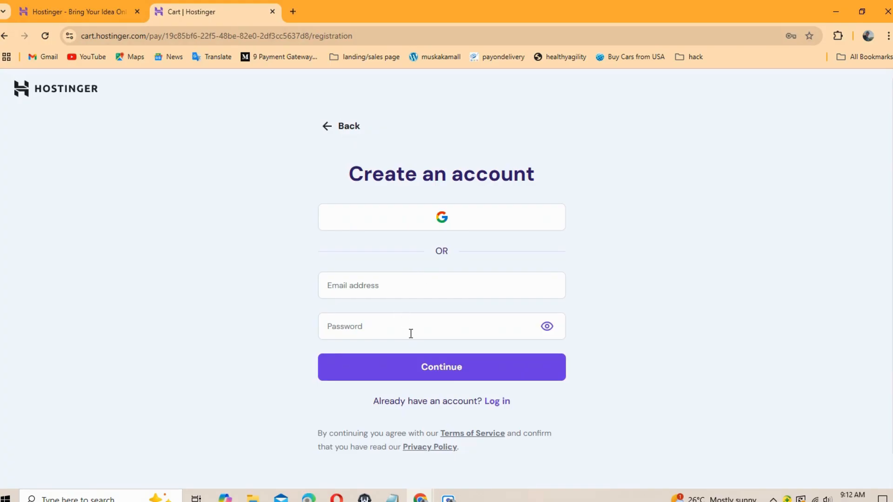
Step: Create the Hostinger account by entering an email address and a password, then submit
click(411, 279)
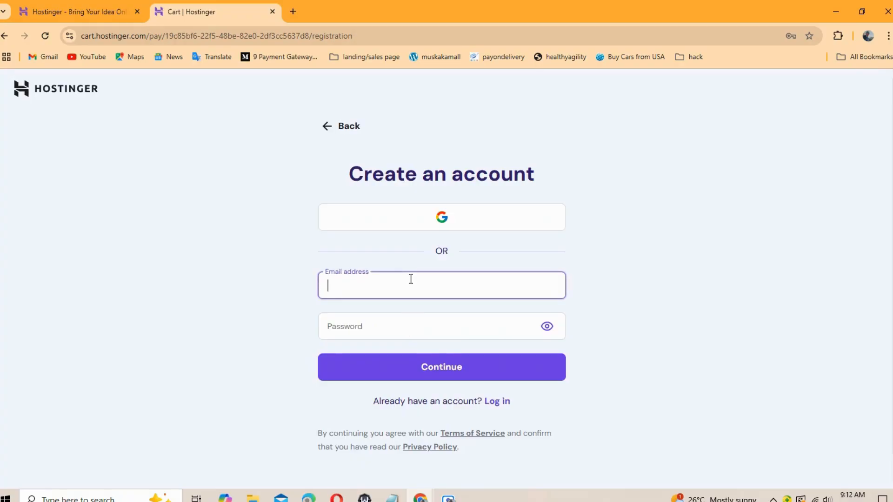
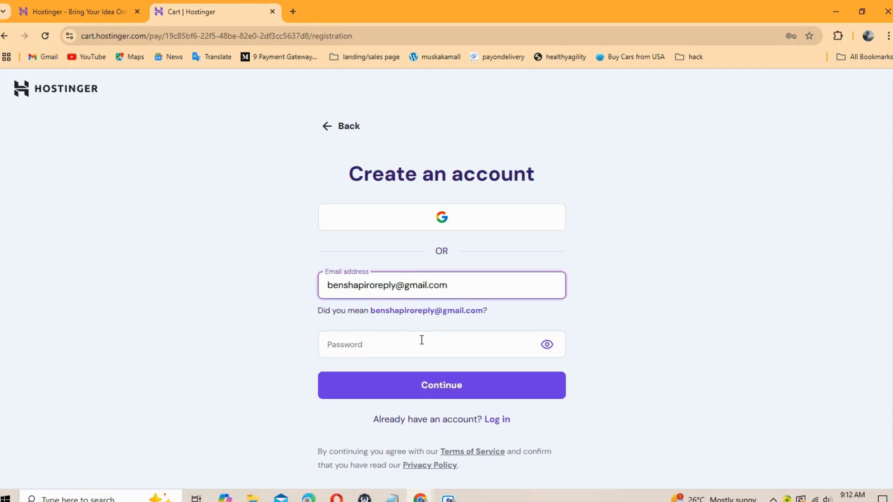
click(420, 311)
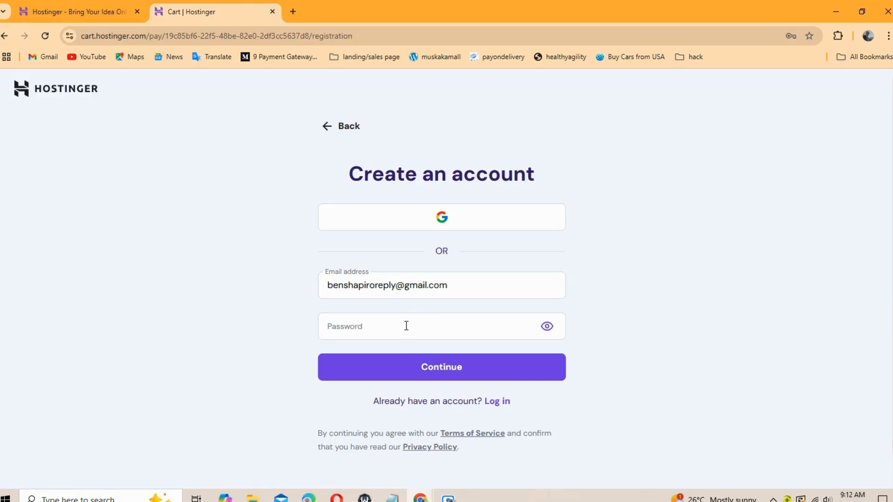
click(406, 325)
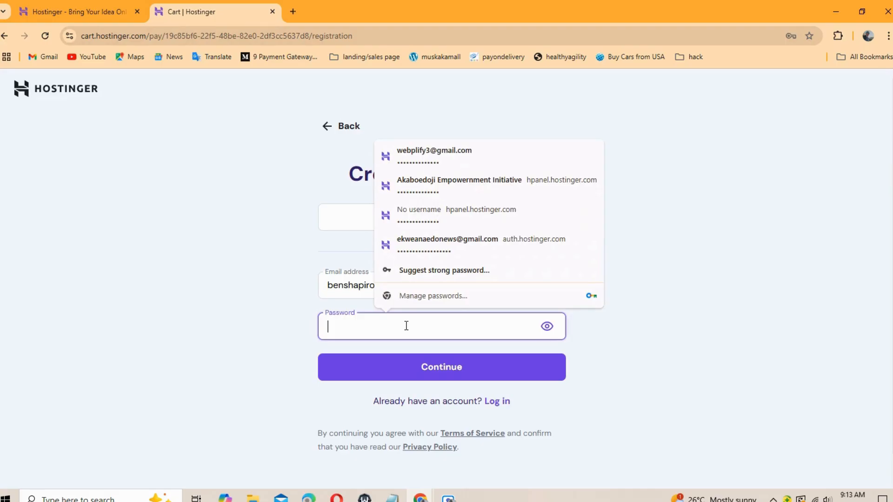
text(********)
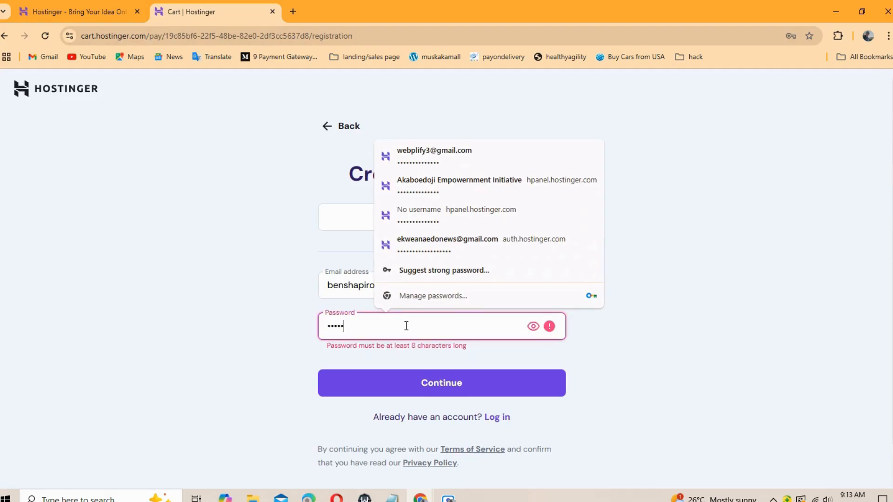
text(*)
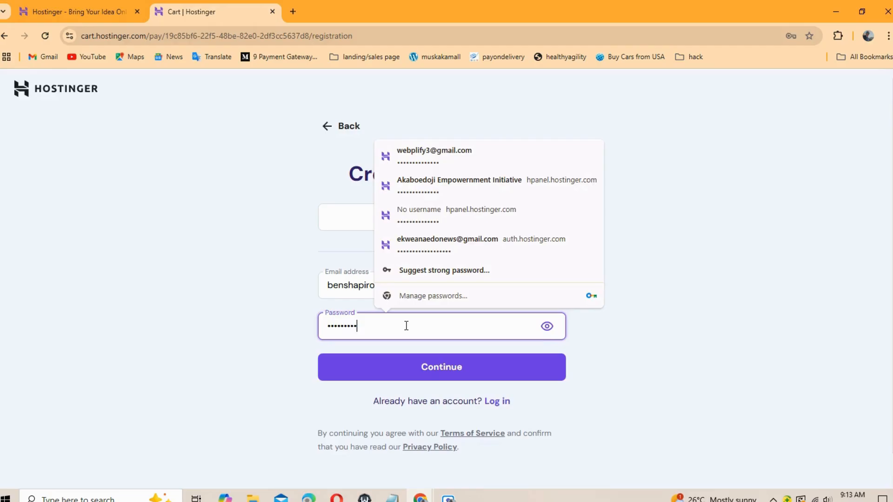
text(**********)
click(428, 366)
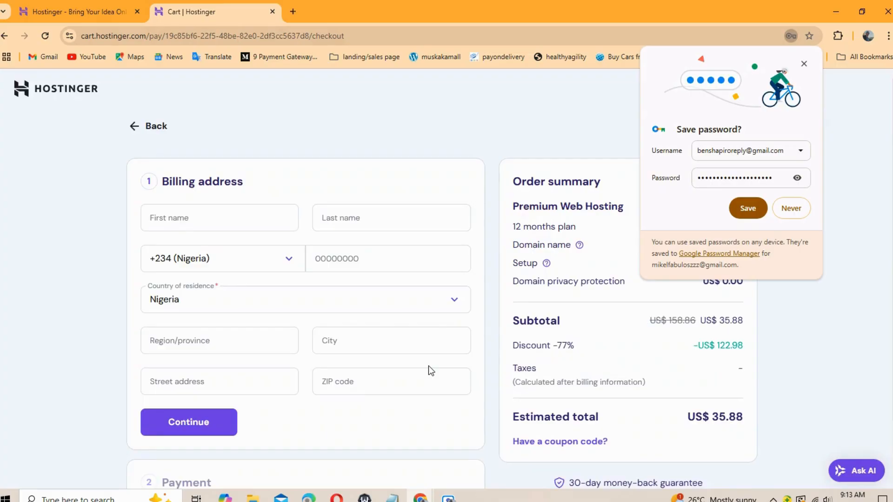
Step: Dismiss the save-password prompt and enter the billing first and last name
click(804, 64)
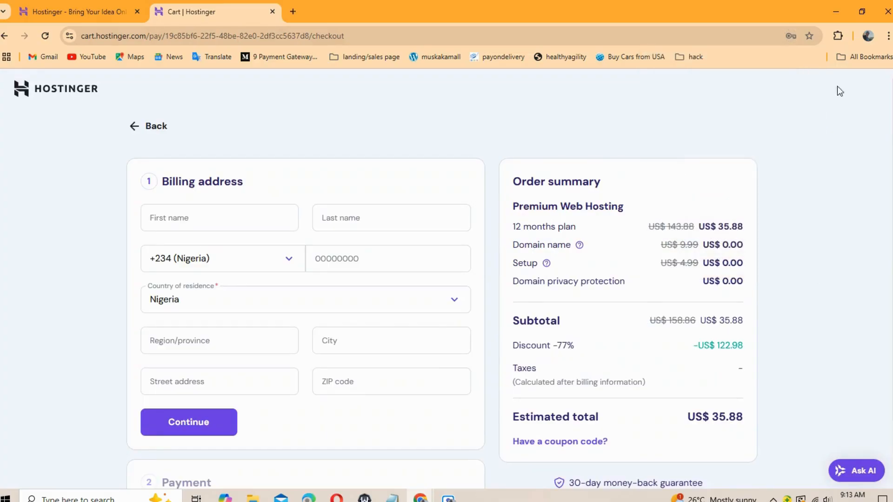
scroll(809, 70, down, 2)
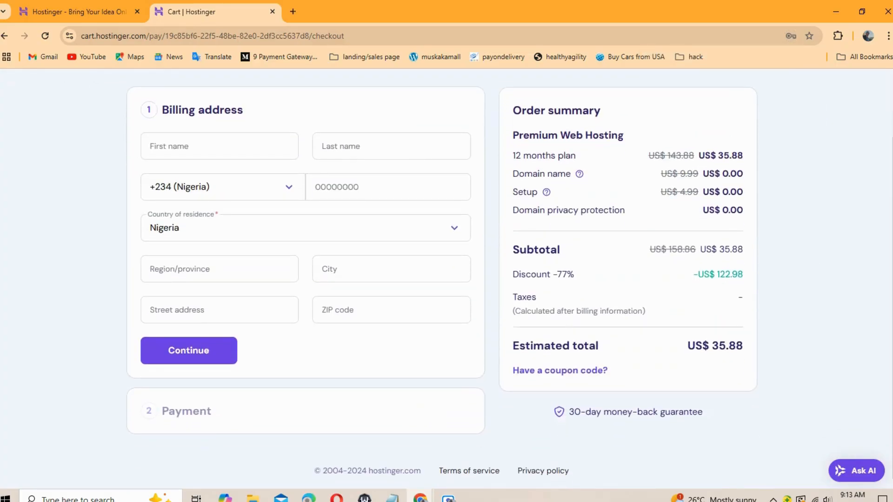
scroll(442, 278, up, 1)
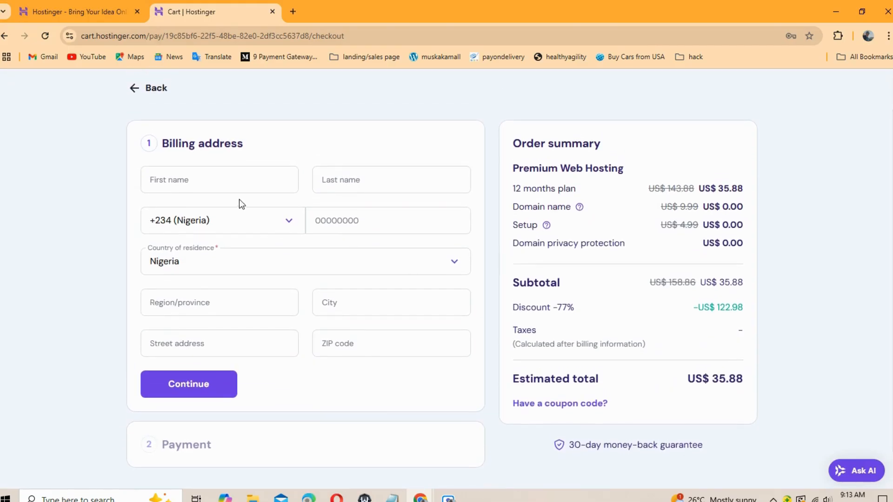
click(207, 182)
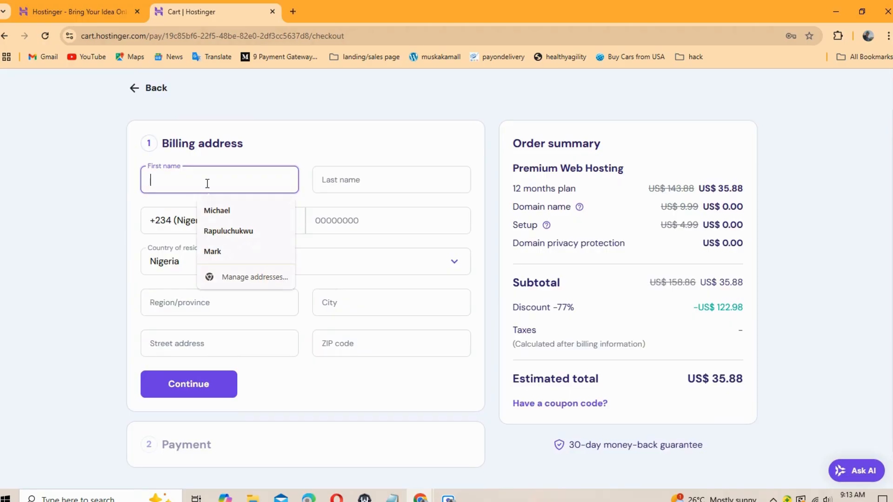
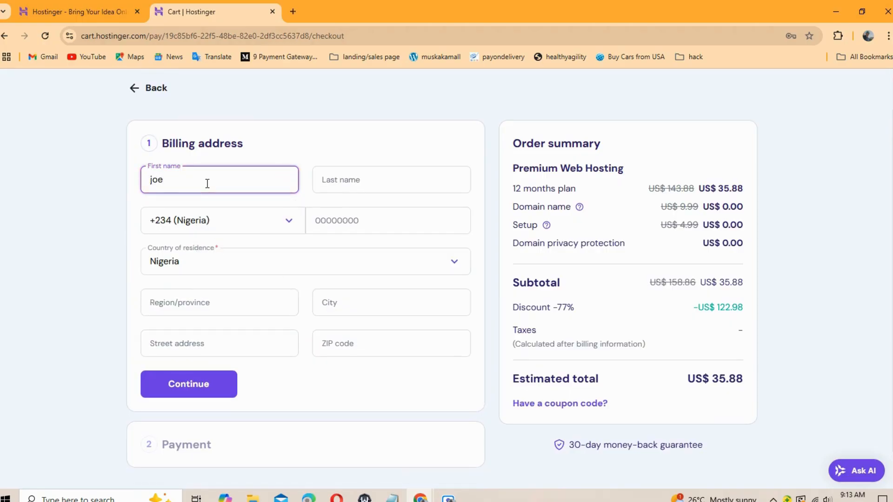
click(379, 189)
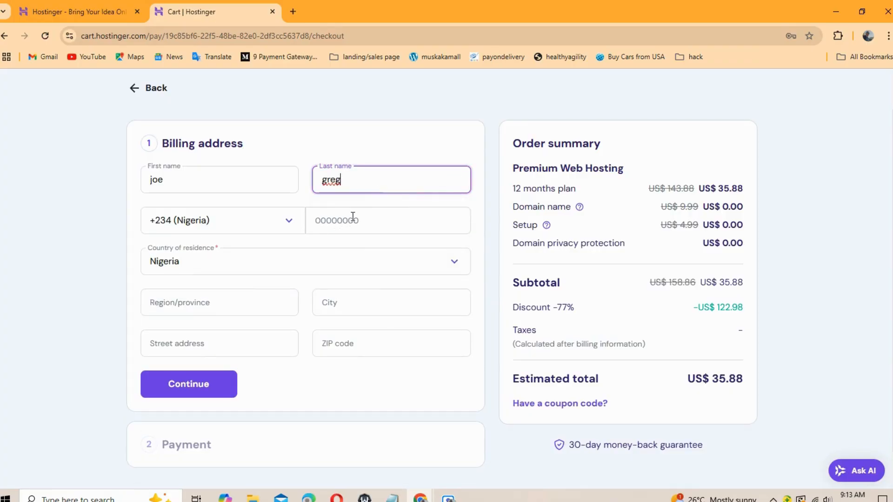
Step: Keep the +234 (Nigeria) code, enter the phone number, set region Abuja, and open a new tab
click(291, 225)
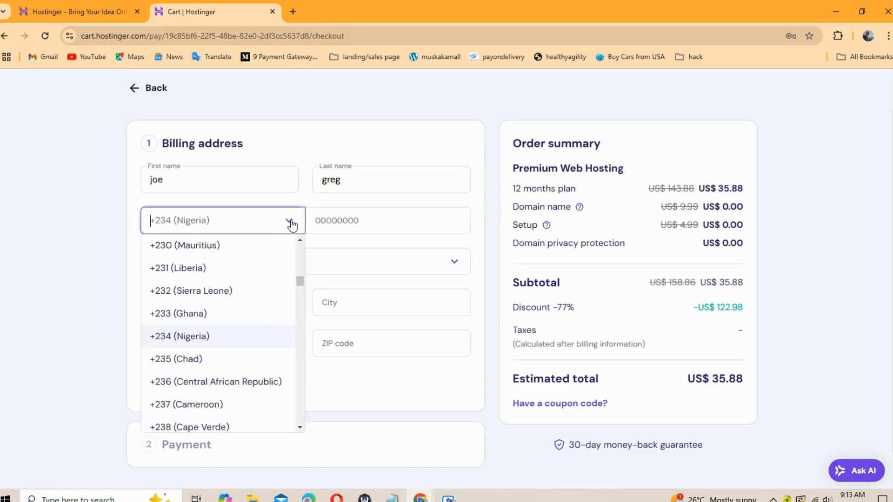
click(291, 227)
click(291, 228)
click(361, 221)
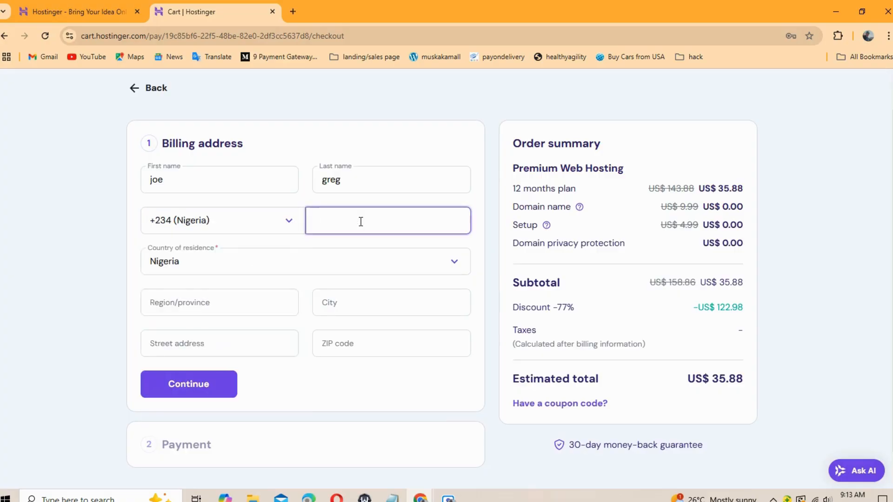
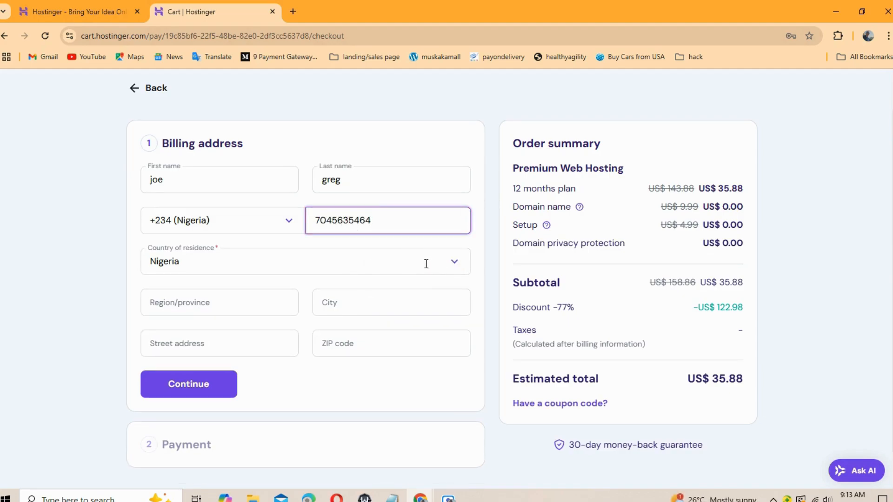
click(188, 303)
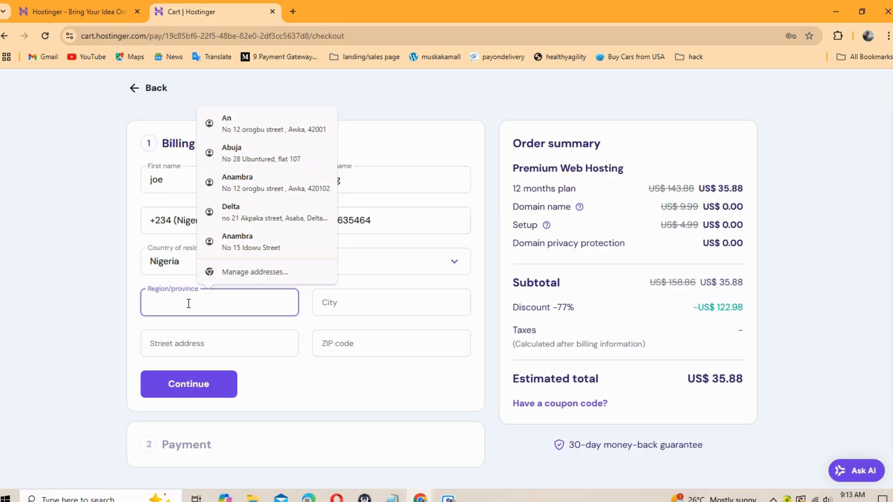
text(A)
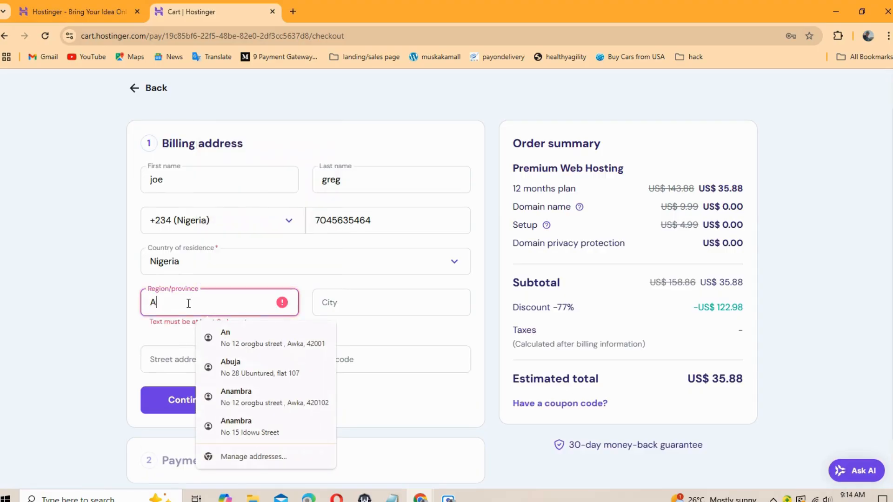
text(buja)
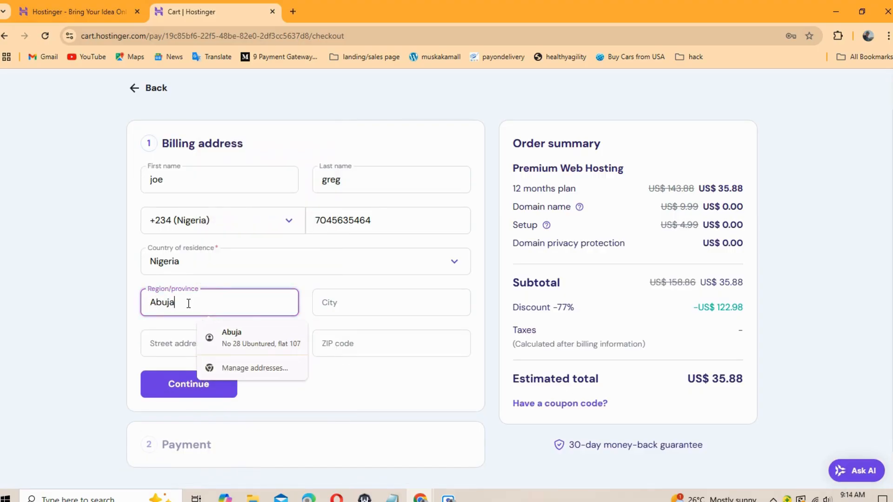
click(385, 308)
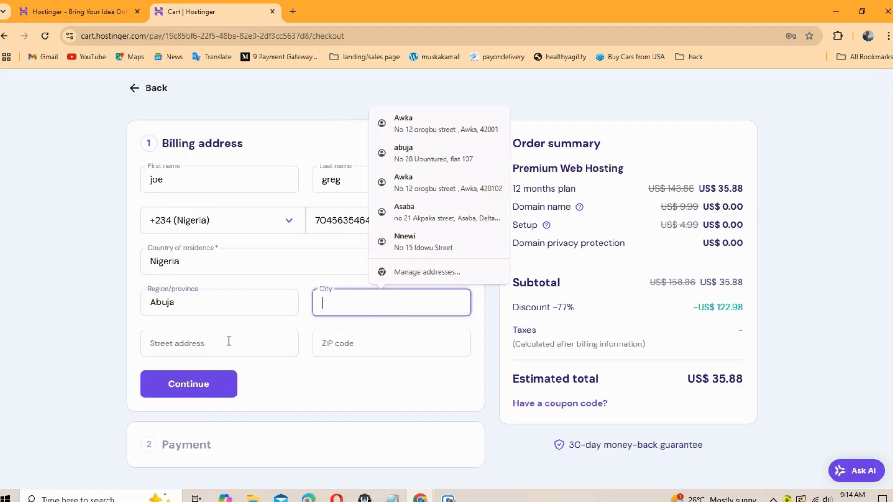
click(294, 9)
click(325, 36)
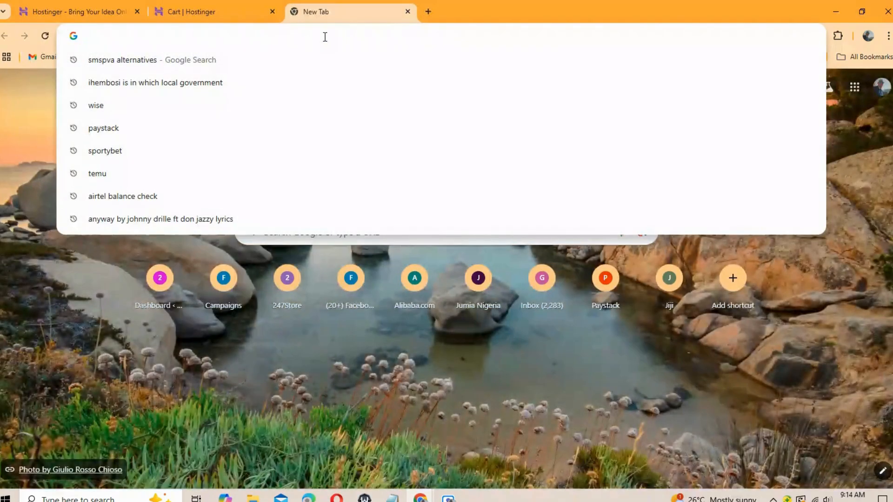
Step: Google 'abuja', then refine the search to 'abuja zip code'
text(abuja)
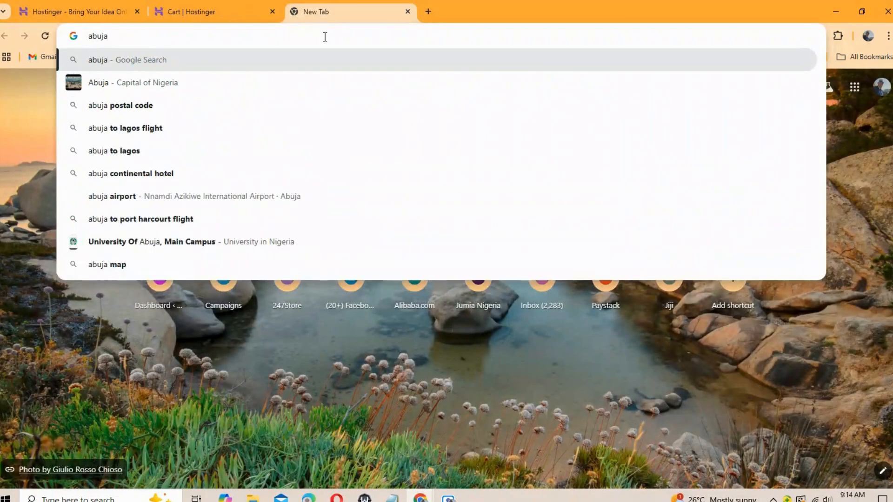
key(Return)
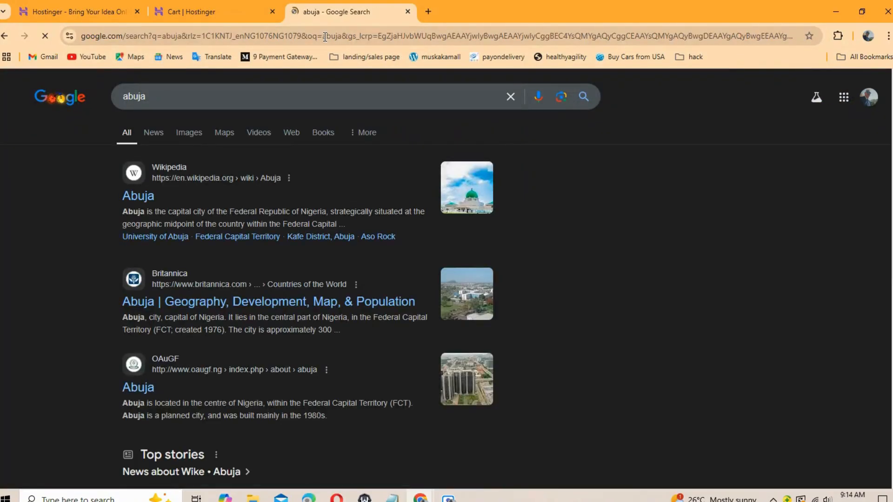
click(214, 97)
text(zip)
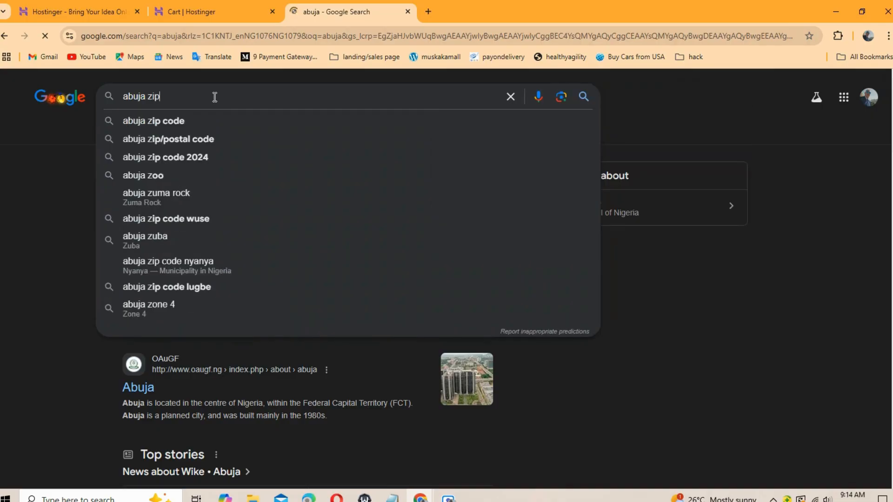
text( code)
key(Return)
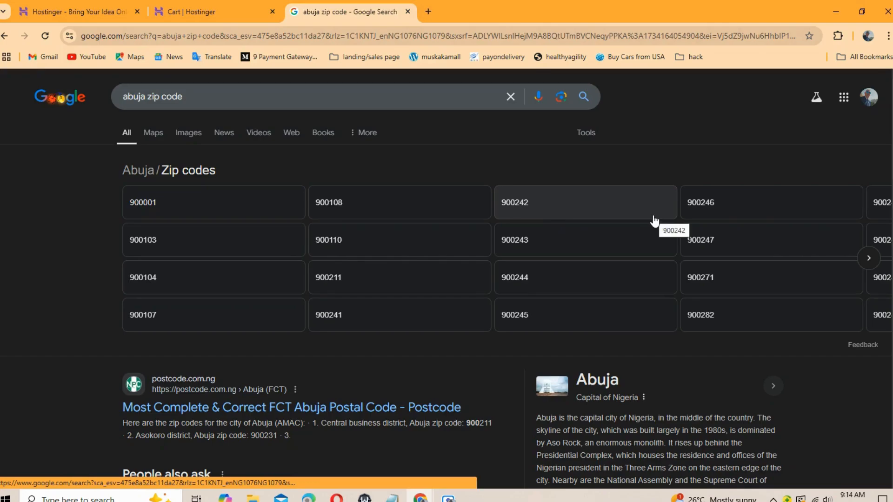
Step: Search 'lagos zip code' in another new tab
click(428, 12)
click(417, 39)
text(lagos )
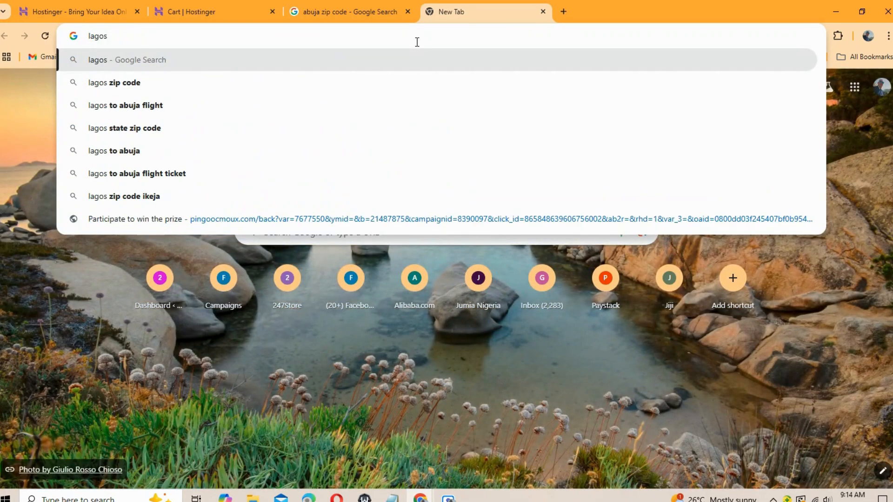
text(x)
key(BackSpace)
text(zip code)
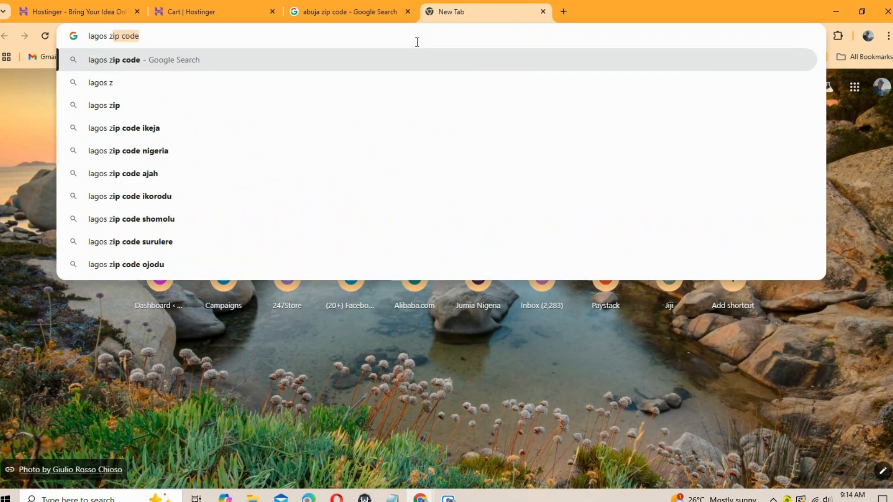
key(Return)
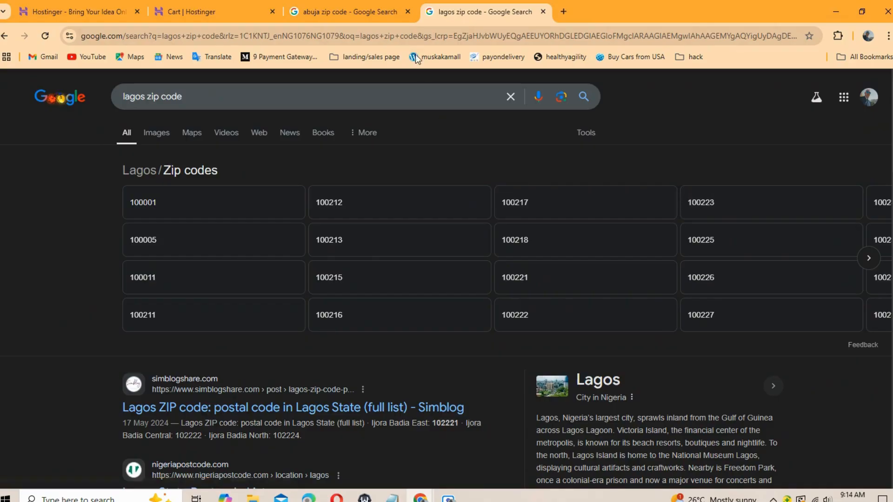
Step: Return to the 'abuja zip code' results, which list Abuja codes starting at 900001
click(358, 10)
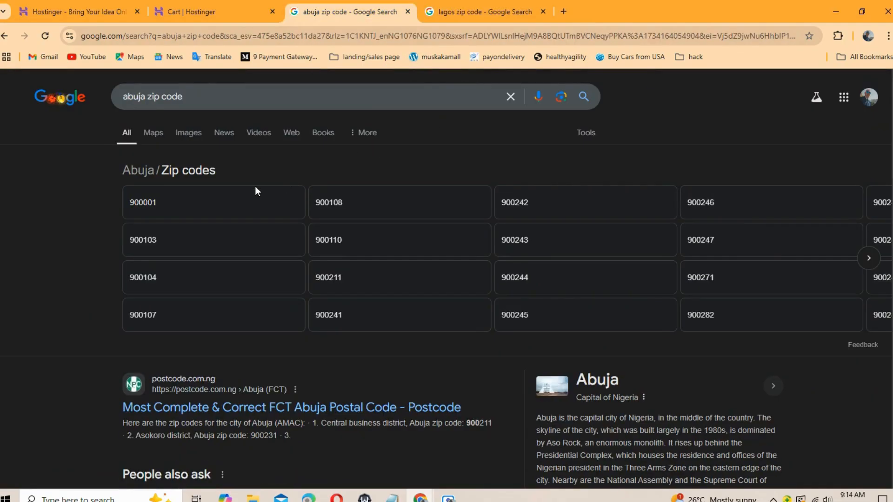
scroll(159, 208, right, 1)
scroll(156, 208, left, 1)
scroll(146, 209, right, 1)
drag(143, 209, 154, 208)
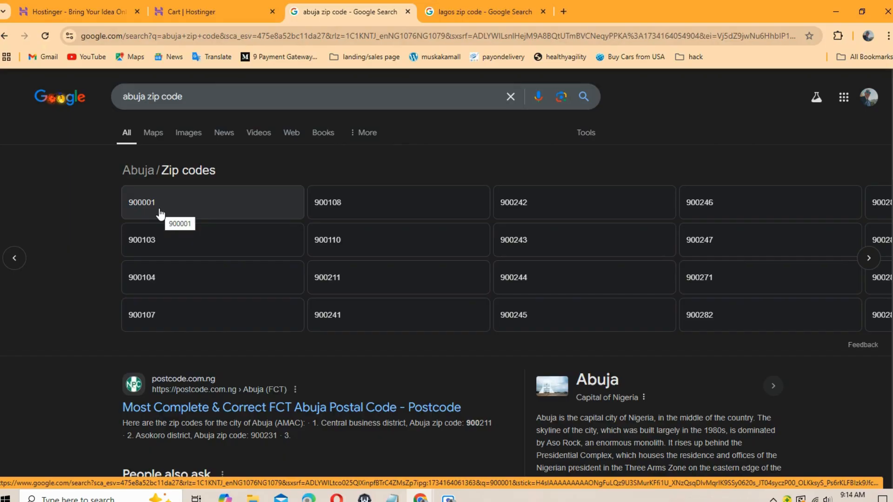
Step: Enter 90001 as the billing ZIP code, then return to the 'abuja zip code' results
click(214, 12)
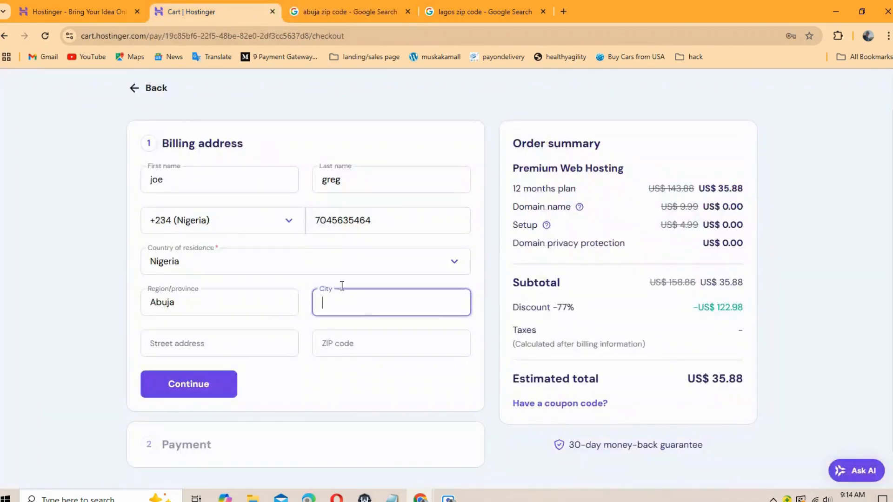
click(343, 350)
text(9000)
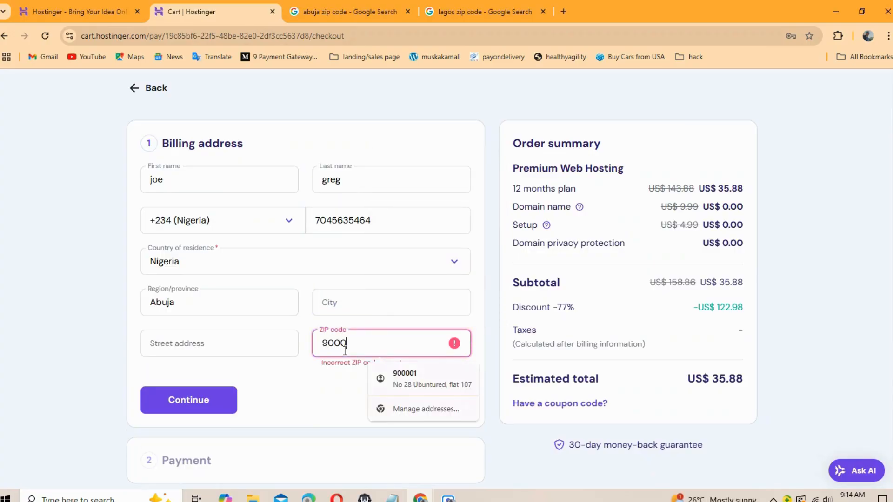
text(1)
click(356, 314)
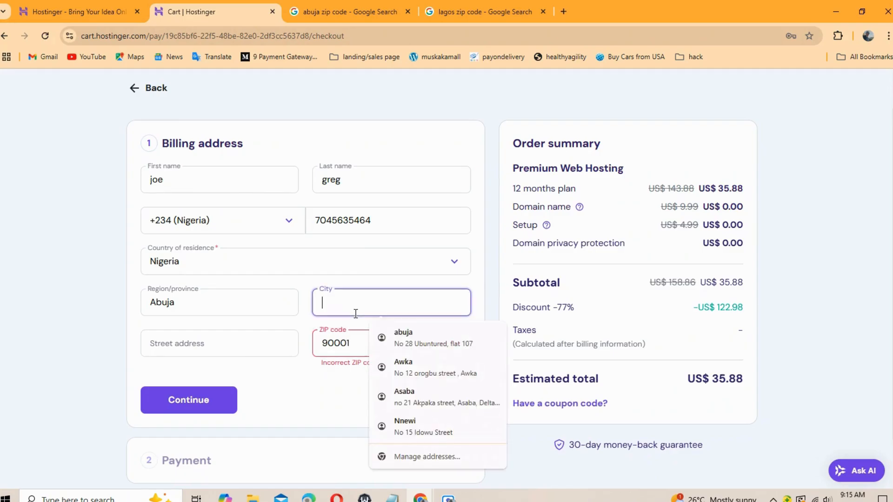
click(348, 6)
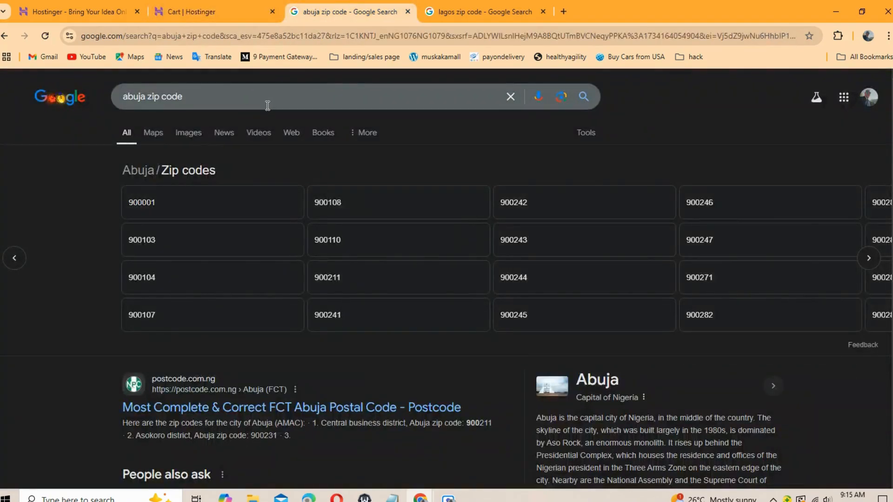
Step: Search 'cities in abuja' and open the Nairaland list of Abuja towns
click(511, 97)
text(citie)
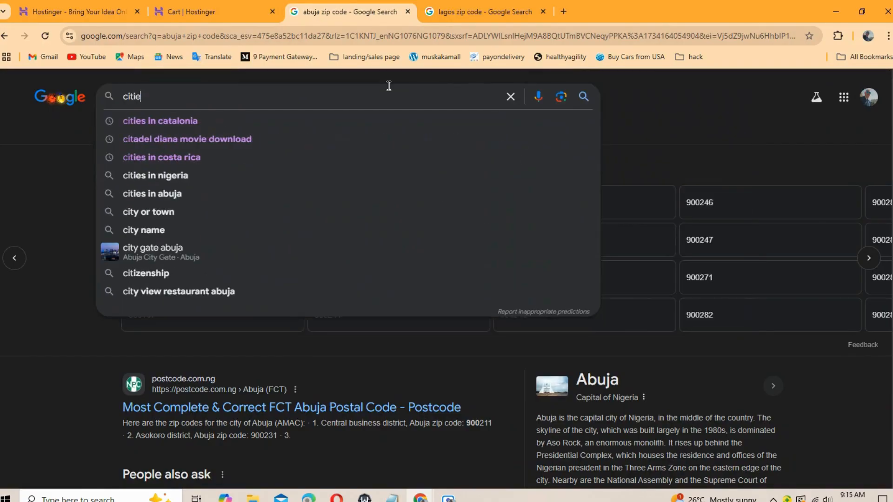
text(s in abuja)
key(Return)
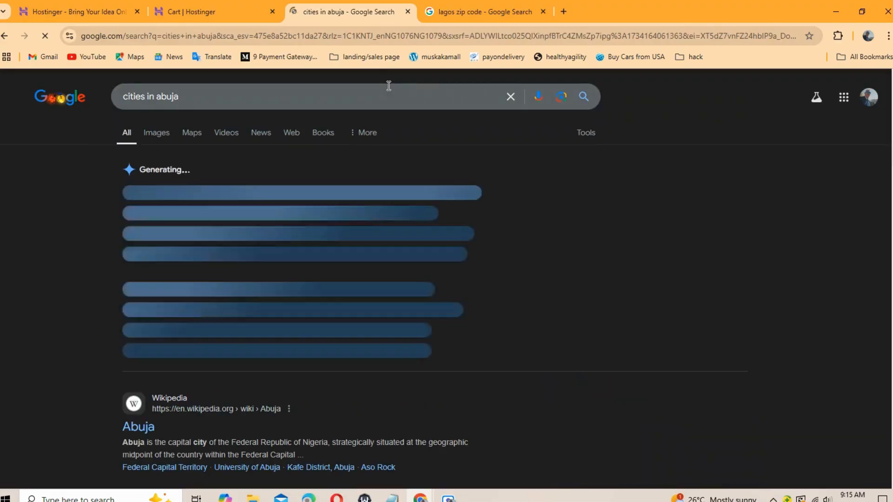
scroll(794, 165, down, 6)
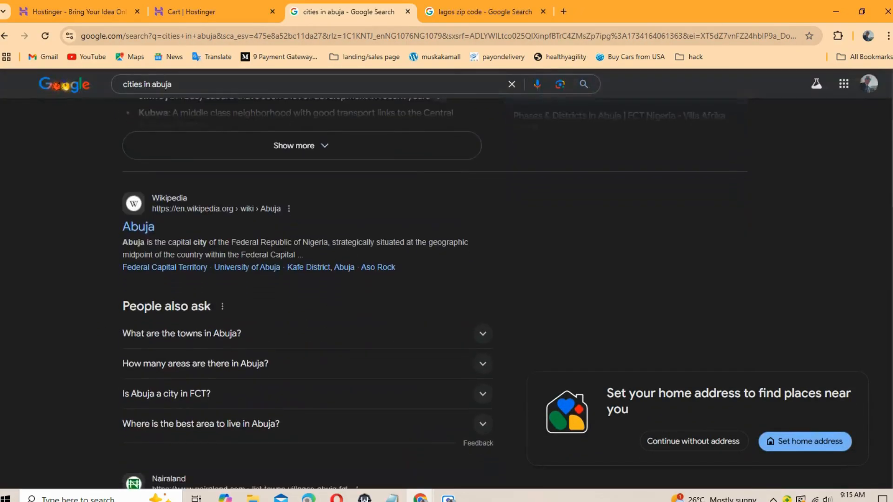
scroll(307, 293, down, 6)
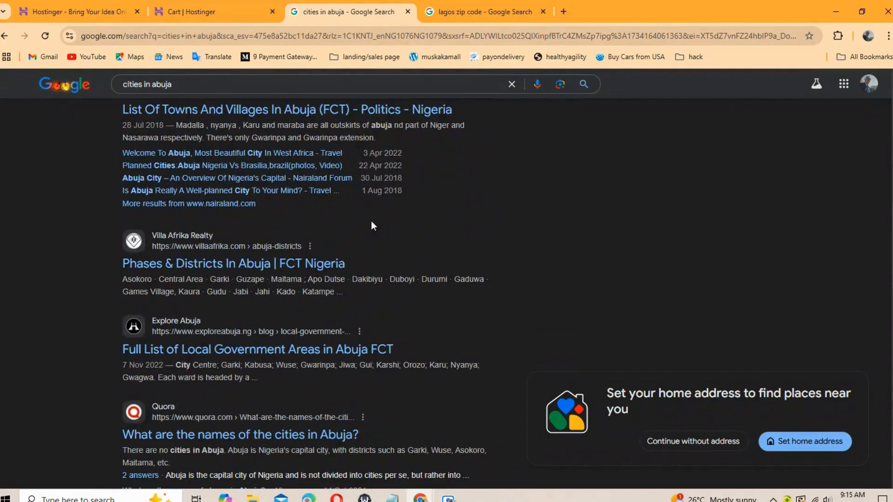
click(215, 112)
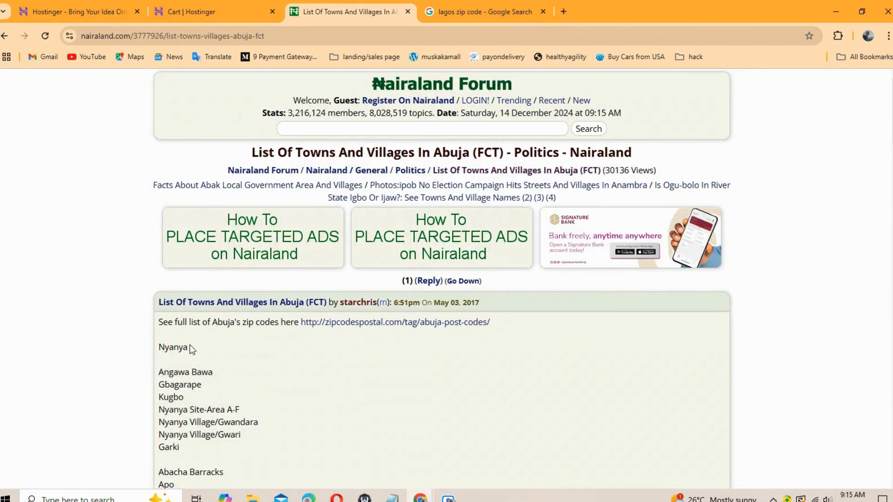
Step: Copy 'Nyanya' from the list and paste it into the checkout's City field
drag(176, 348, 161, 350)
key(ctrl+c)
click(230, 6)
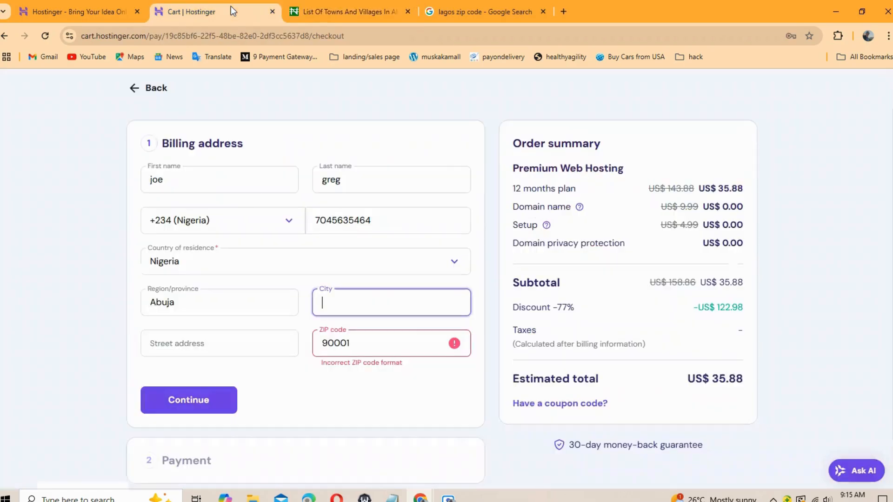
click(374, 303)
key(ctrl+v)
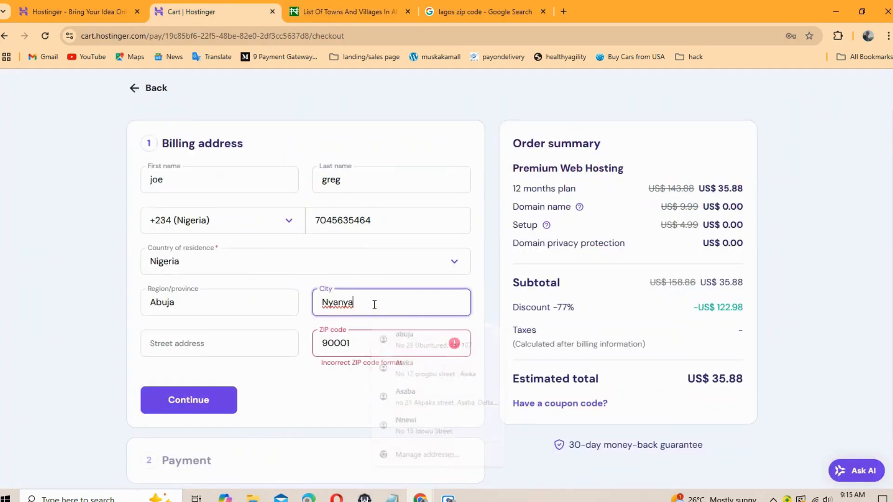
click(352, 11)
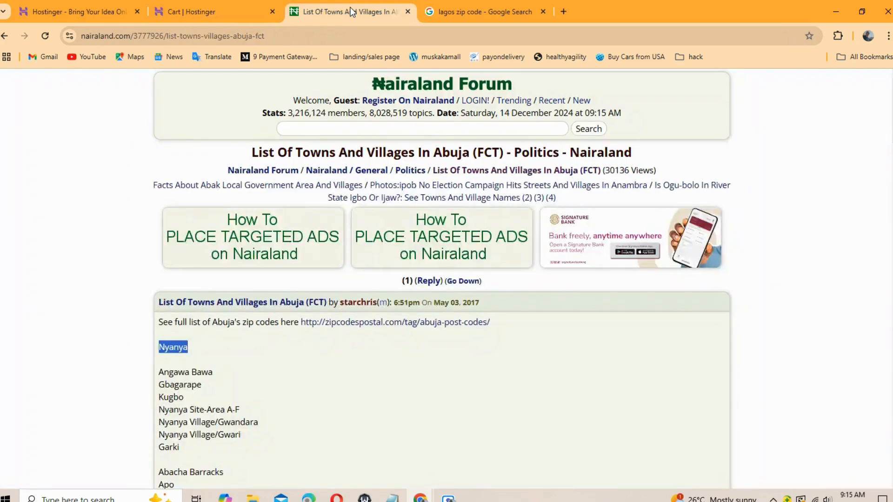
Step: Search Google for the Nyanya zip code
click(273, 37)
key(ctrl+v)
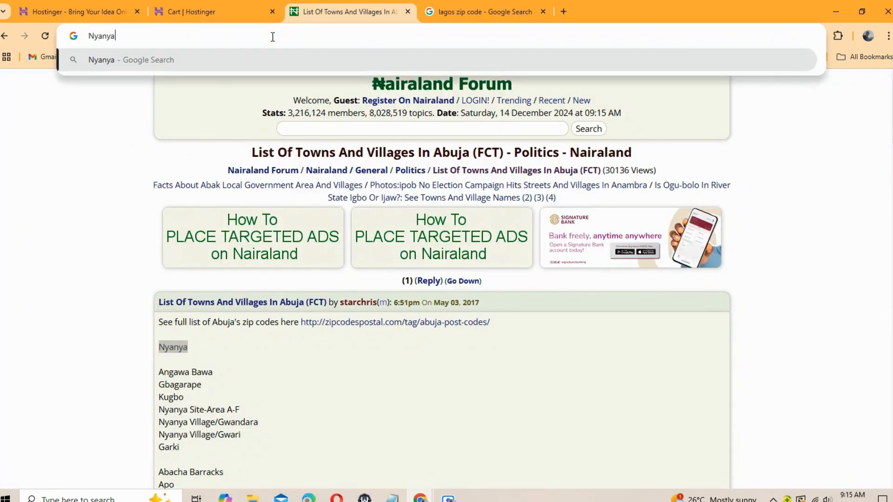
text(zip code)
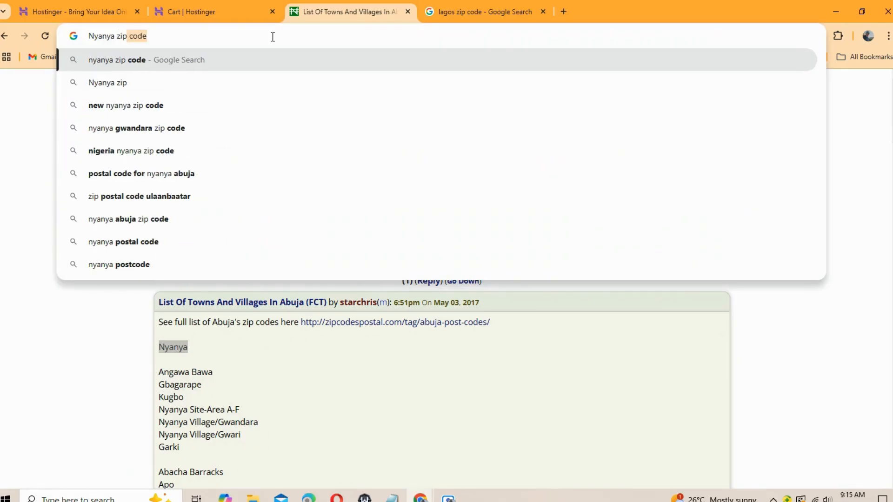
key(Return)
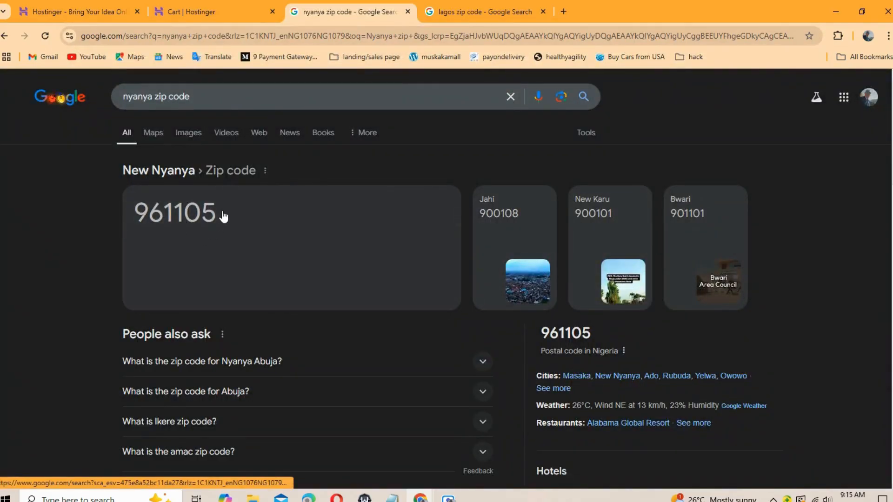
mouse_move(222, 214)
mouse_down()
mouse_move(171, 208)
mouse_move(222, 214)
mouse_up()
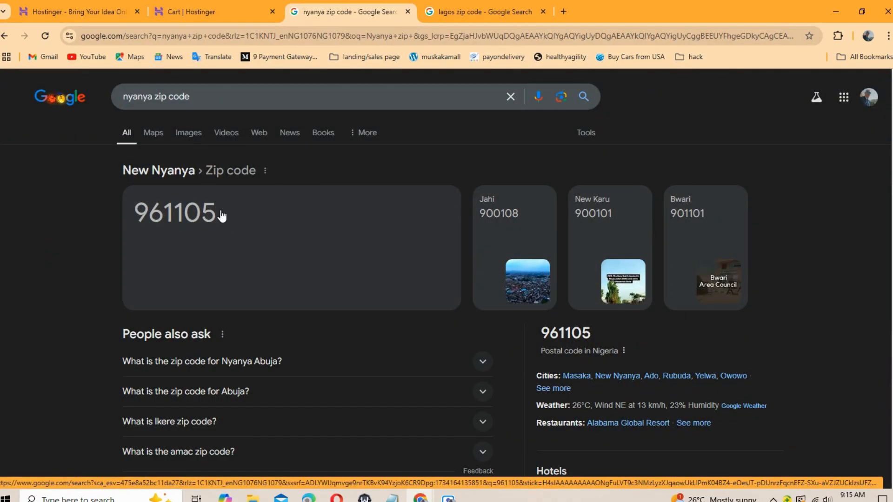
Step: Refine the query to 'nyanya abuja zip code', which gives postal code 900103
click(223, 90)
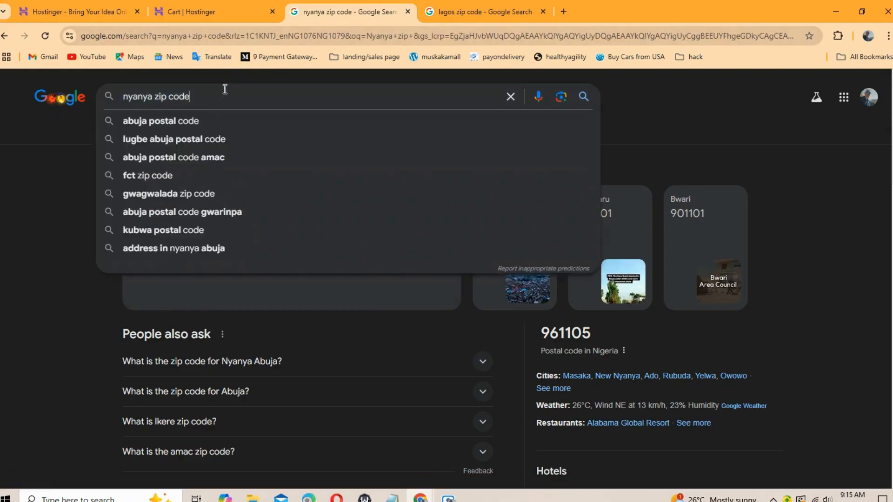
click(154, 97)
text(abuja)
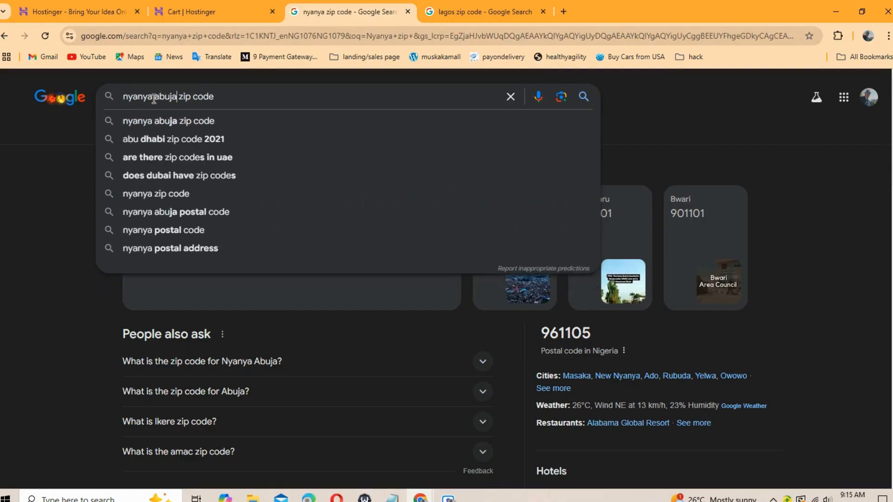
key(Return)
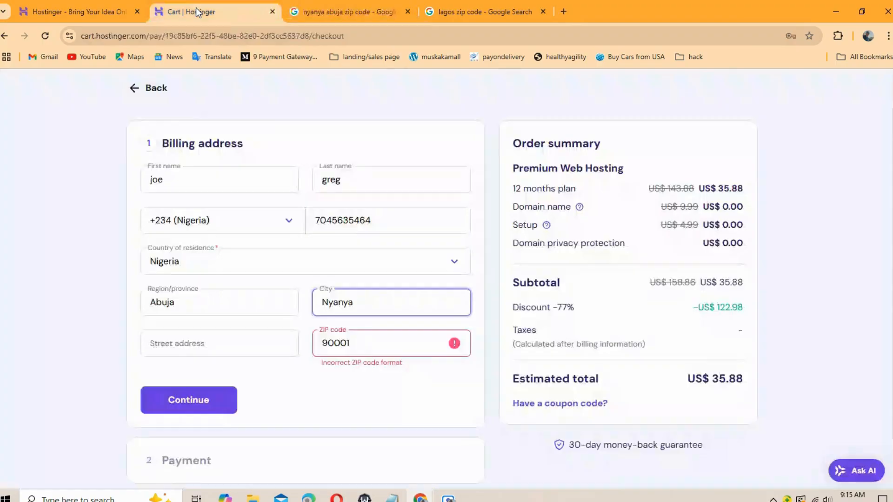
Step: Change the billing ZIP code from 90001 to 900103 so it validates without error
click(198, 12)
click(366, 349)
key(BackSpace)
key(BackSpace)
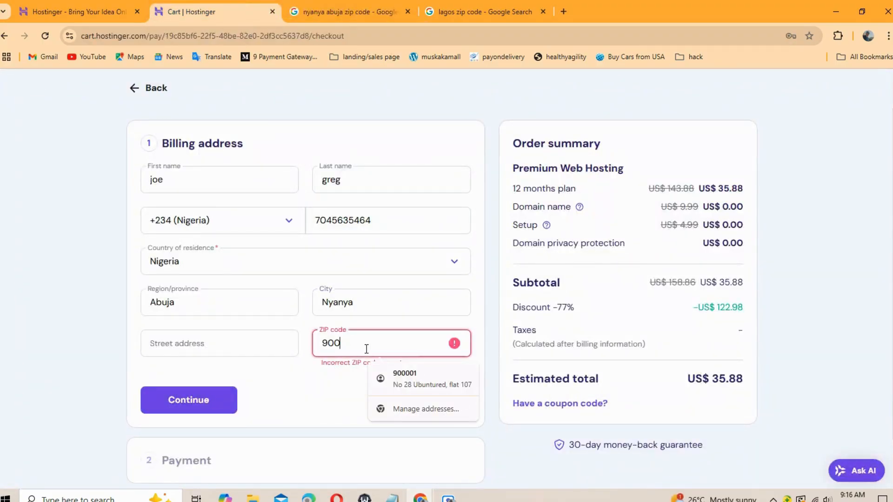
text(103)
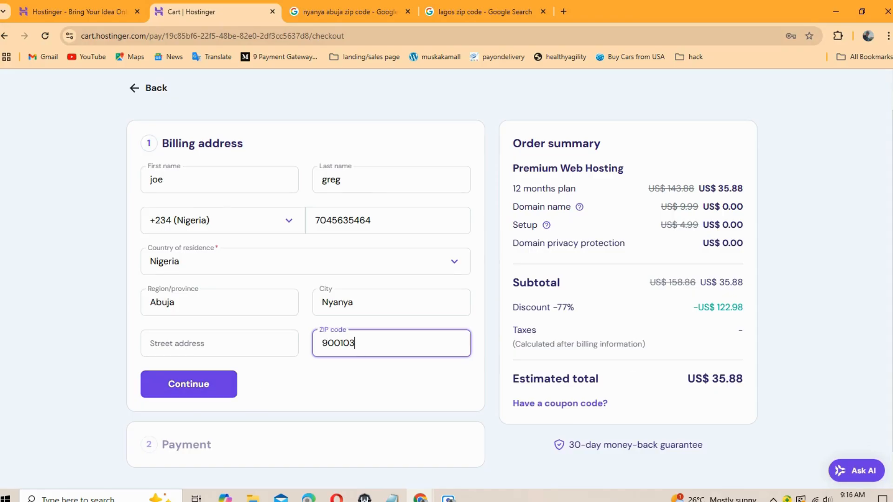
scroll(299, 424, down, 1)
click(210, 424)
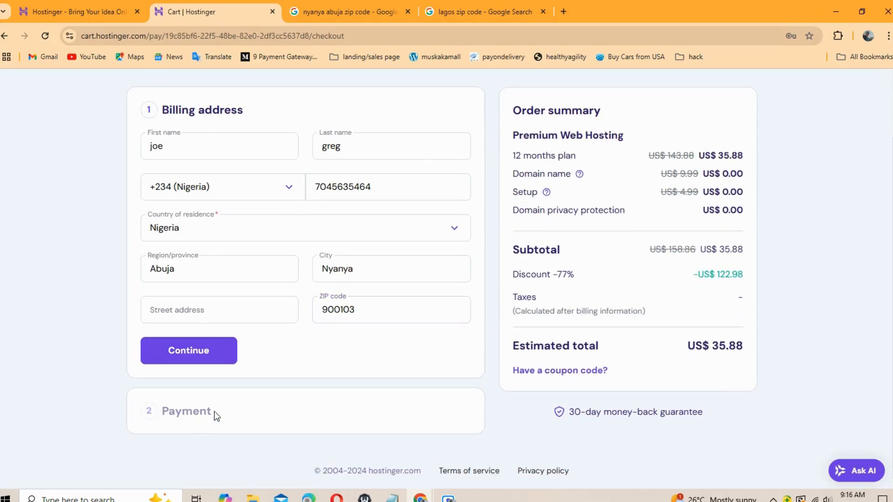
Step: Save the billing address and open the Card payment form, with the total at US$ 35.88
click(188, 349)
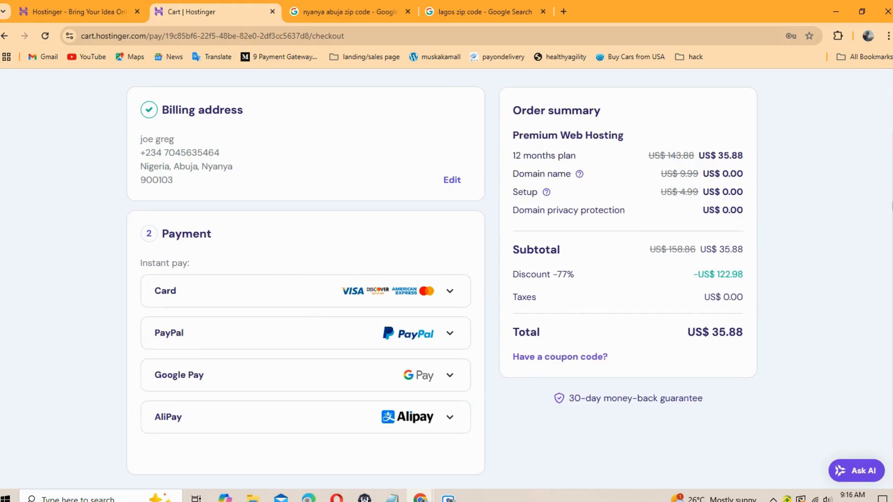
scroll(306, 279, down, 1)
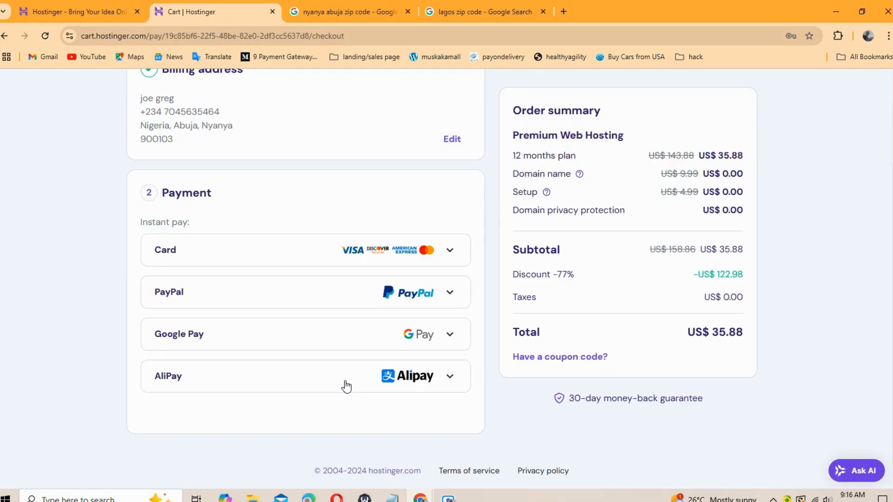
click(448, 251)
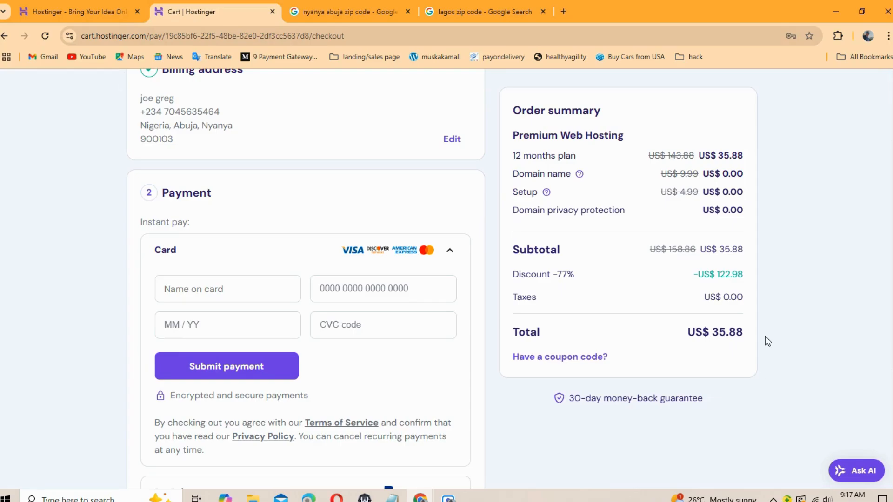
Step: Scroll through the expanded Card section to review the name, card number, expiry, CVC fields and Submit payment button
scroll(305, 279, down, 3)
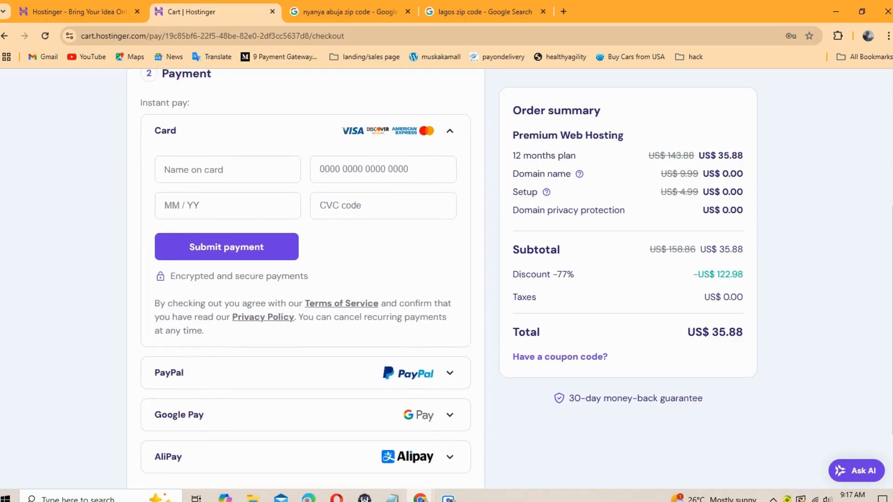
scroll(305, 279, up, 3)
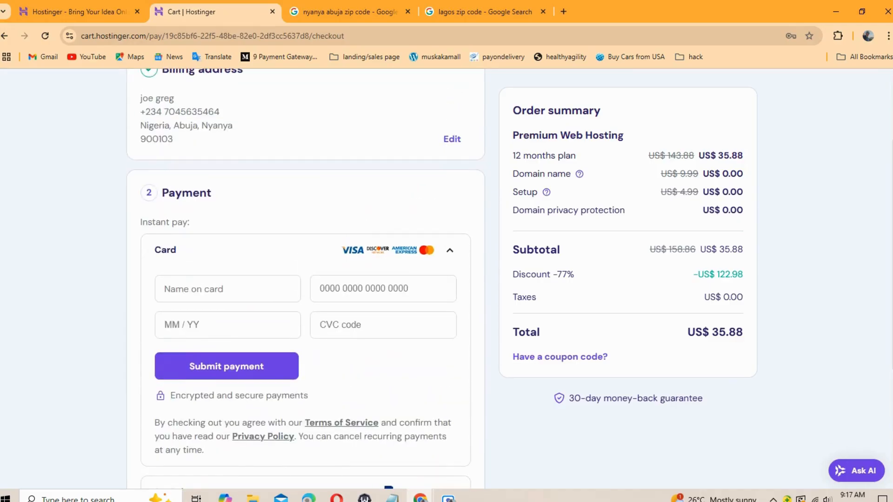